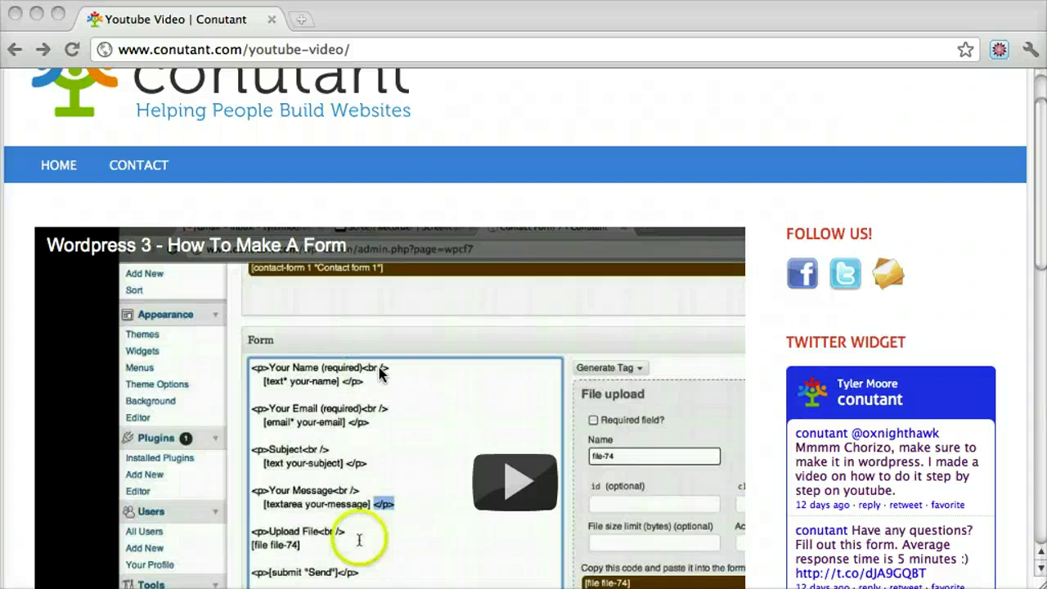
Browse the live Conutant site's Contact page, then return to the YouTube Video page
scroll(380, 370, "up", 2)
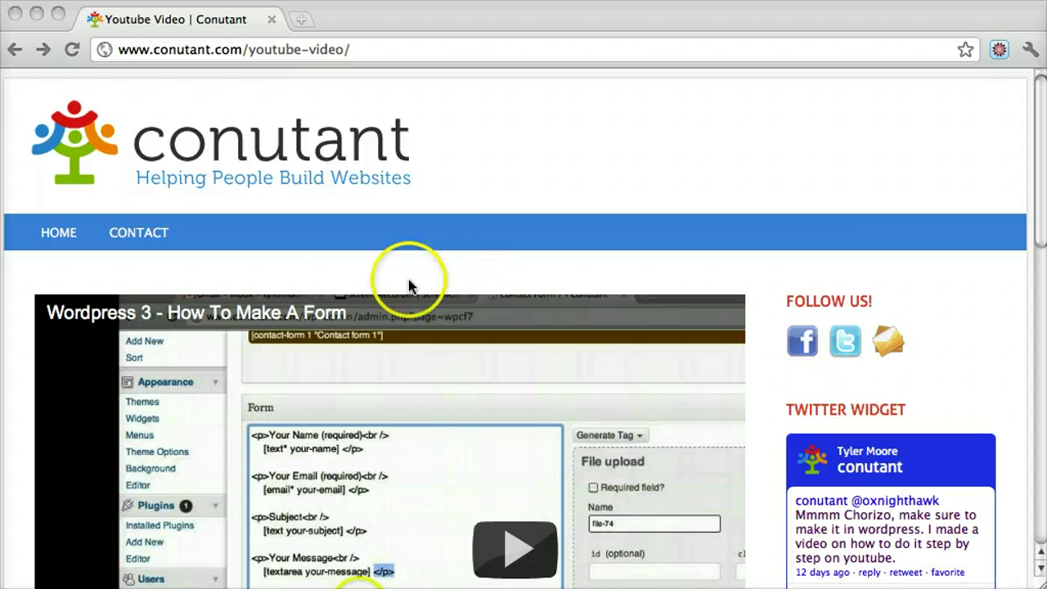
left_click(188, 255)
left_click(139, 233)
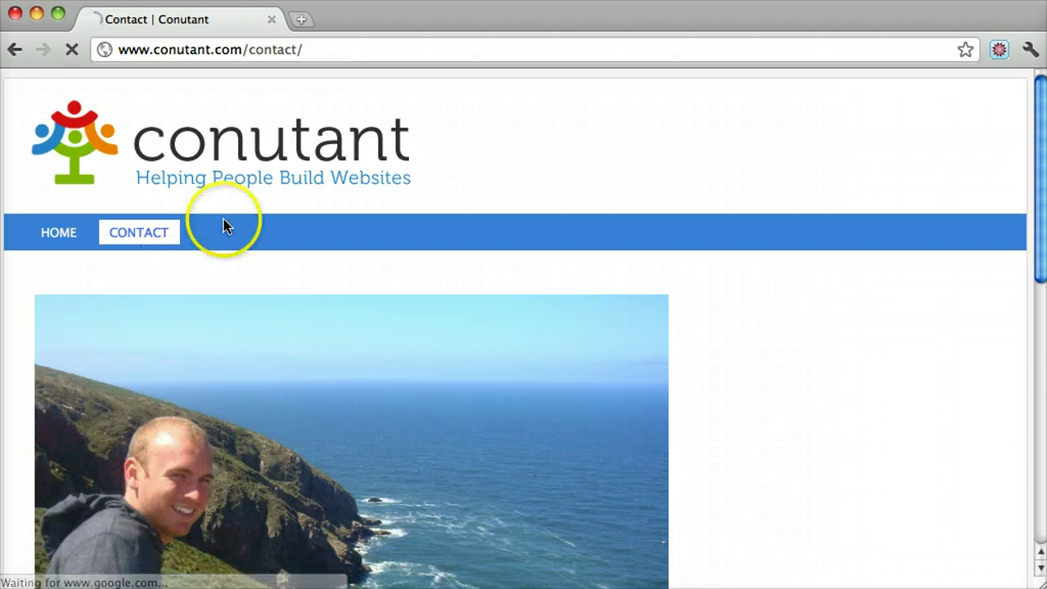
scroll(671, 167, "down", 5)
scroll(670, 167, "down", 5)
scroll(670, 175, "up", 10)
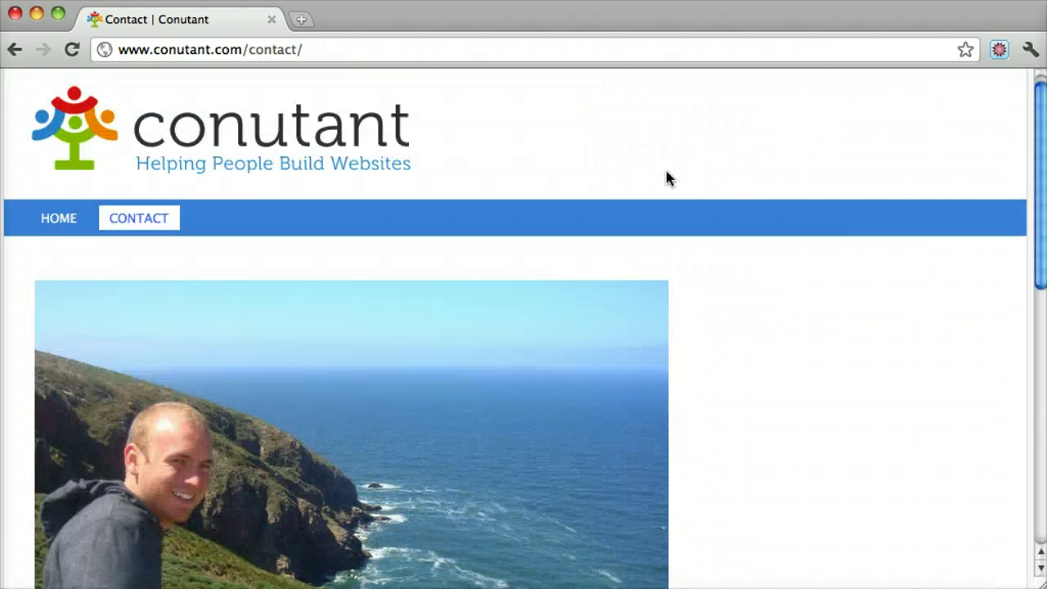
left_click(15, 51)
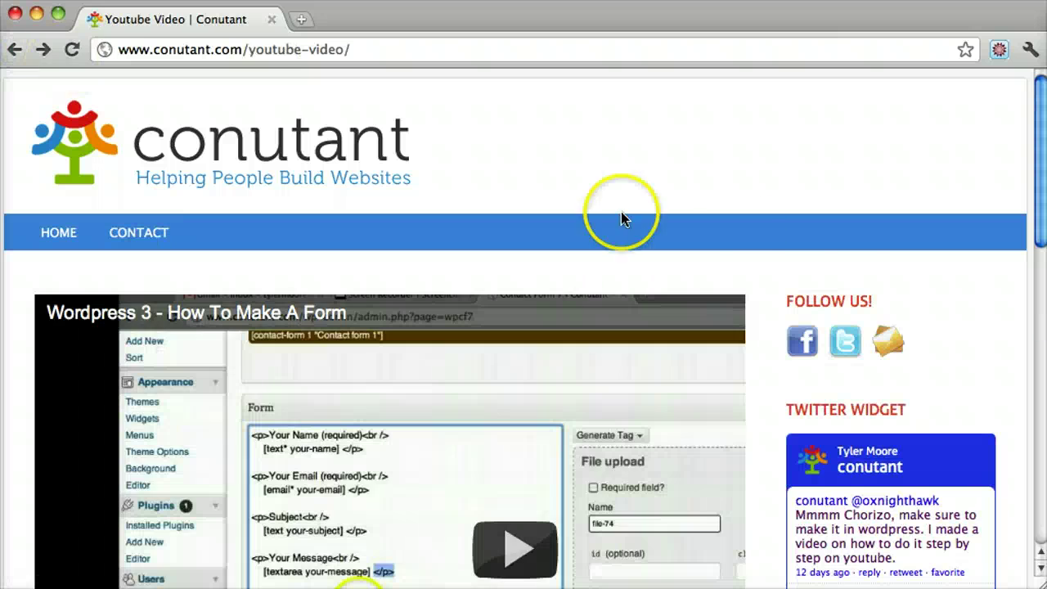
scroll(896, 221, "down", 2)
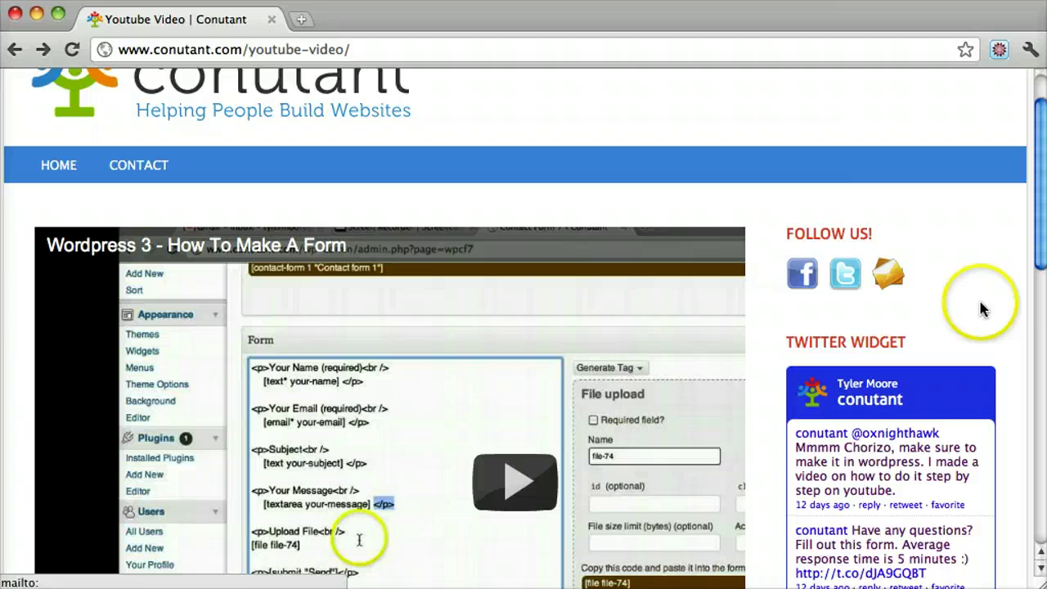
scroll(985, 303, "down", 4)
scroll(988, 308, "down", 1)
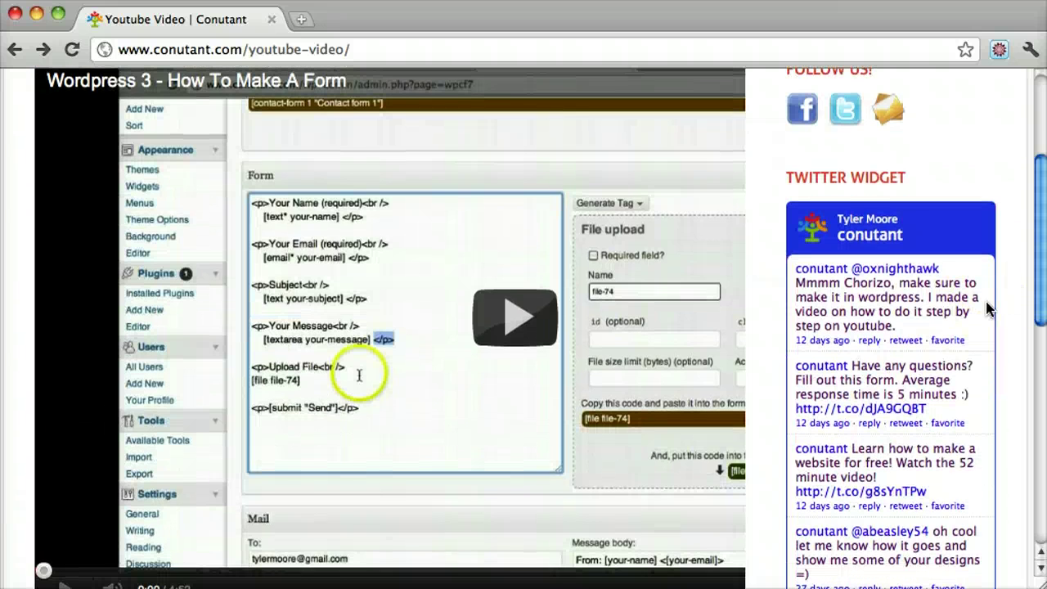
scroll(942, 170, "up", 3)
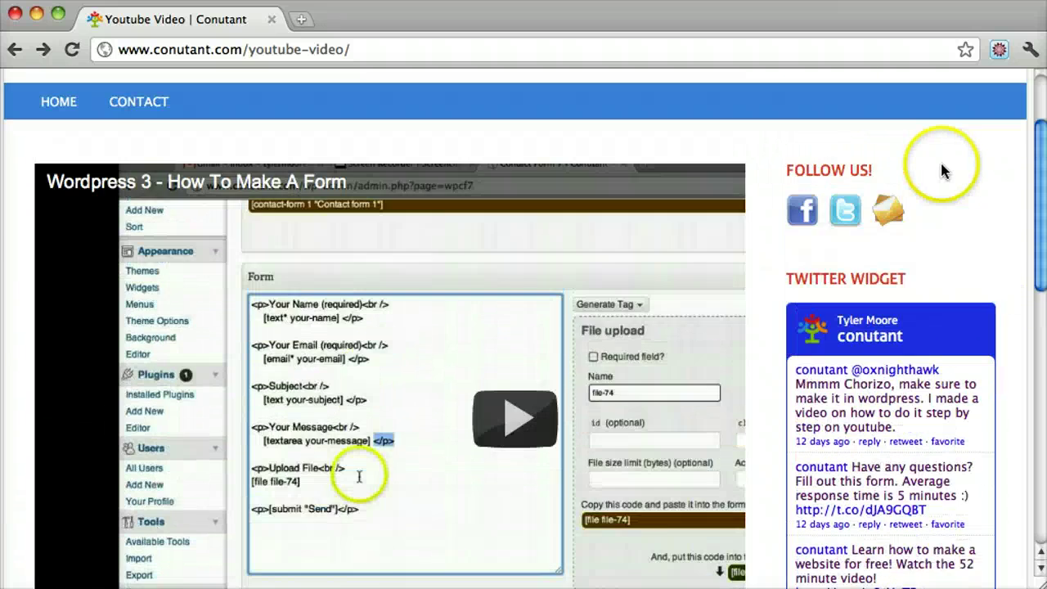
scroll(942, 170, "up", 4)
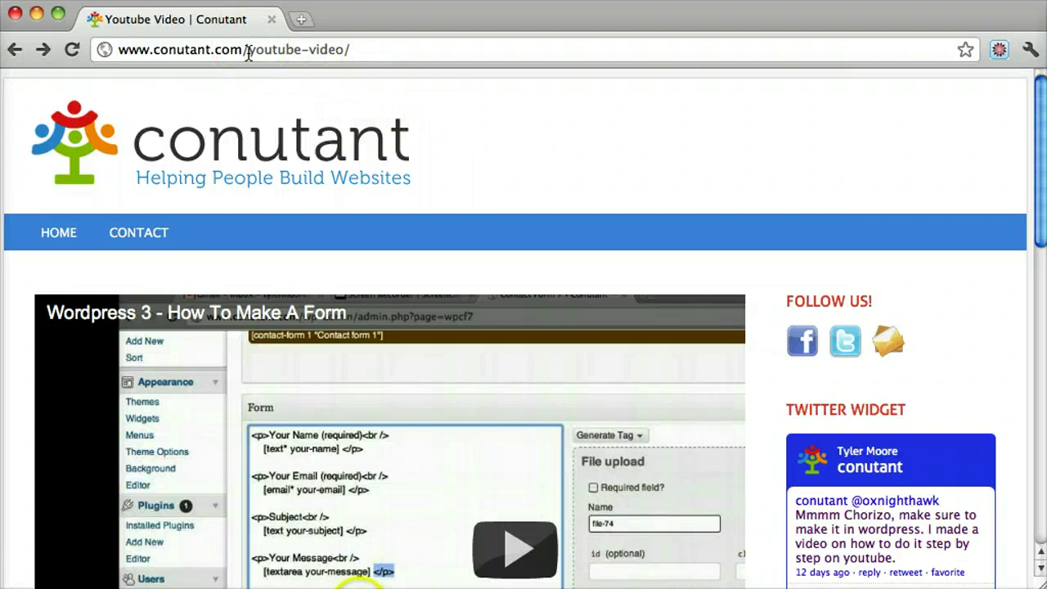
Open the site's home page in a new tab and go to its /wp-admin address
left_click(248, 51)
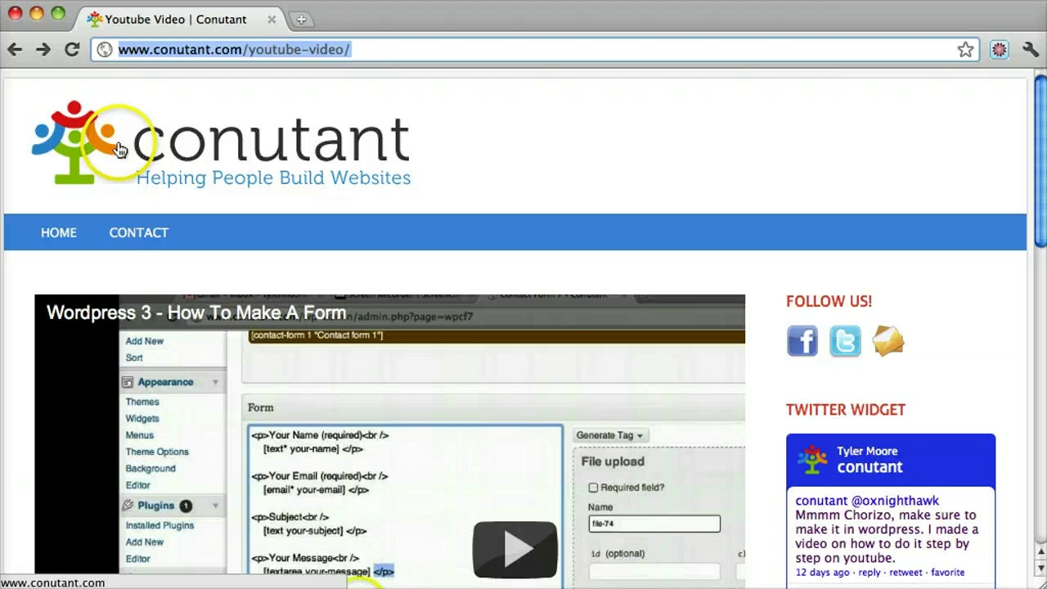
left_click(119, 150, "super")
left_click(397, 20)
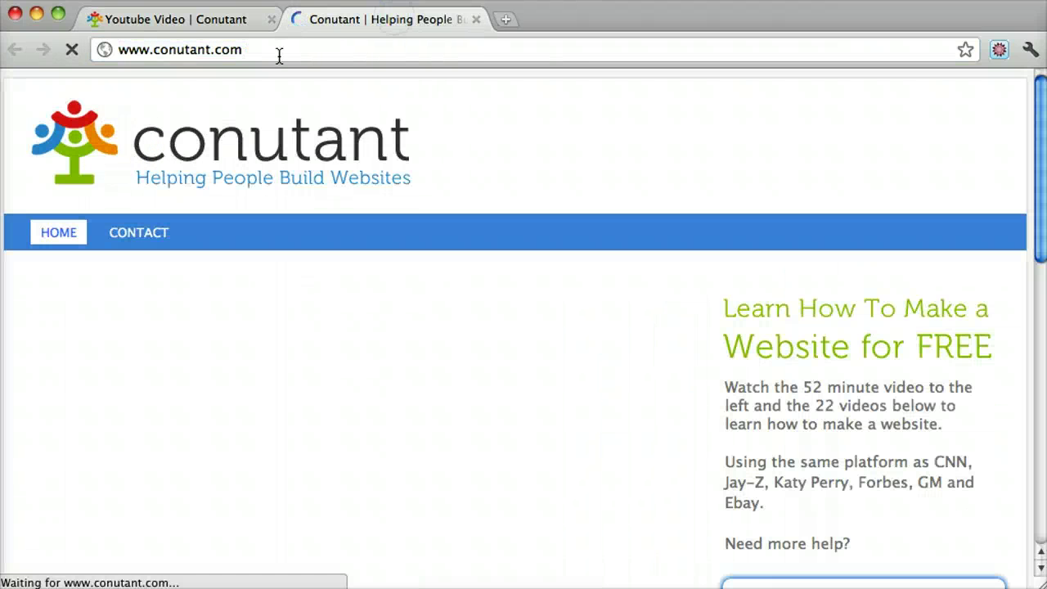
left_click(279, 55)
type("/wp-admin")
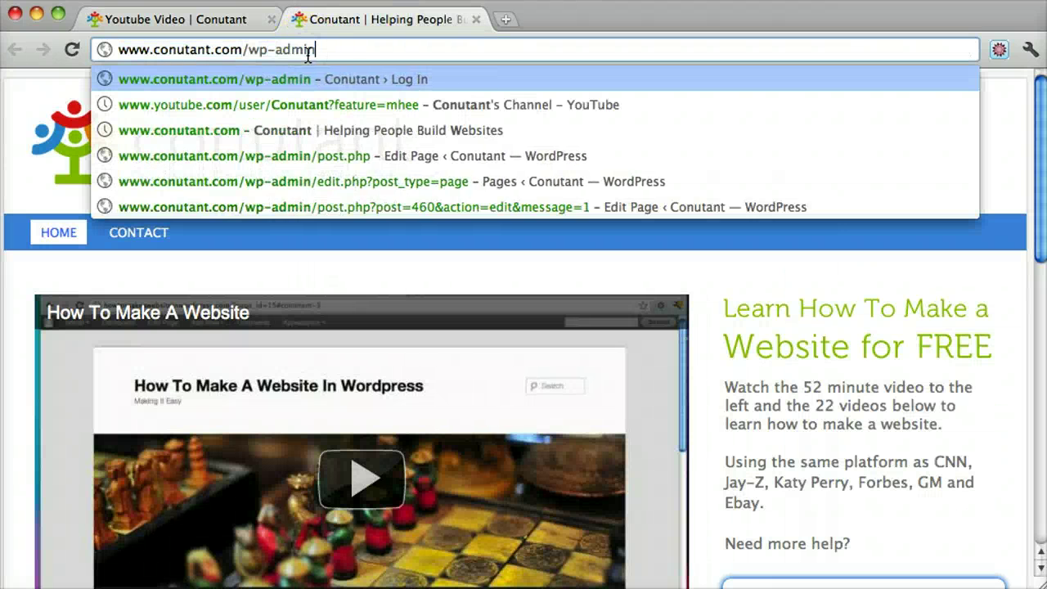
key("Return")
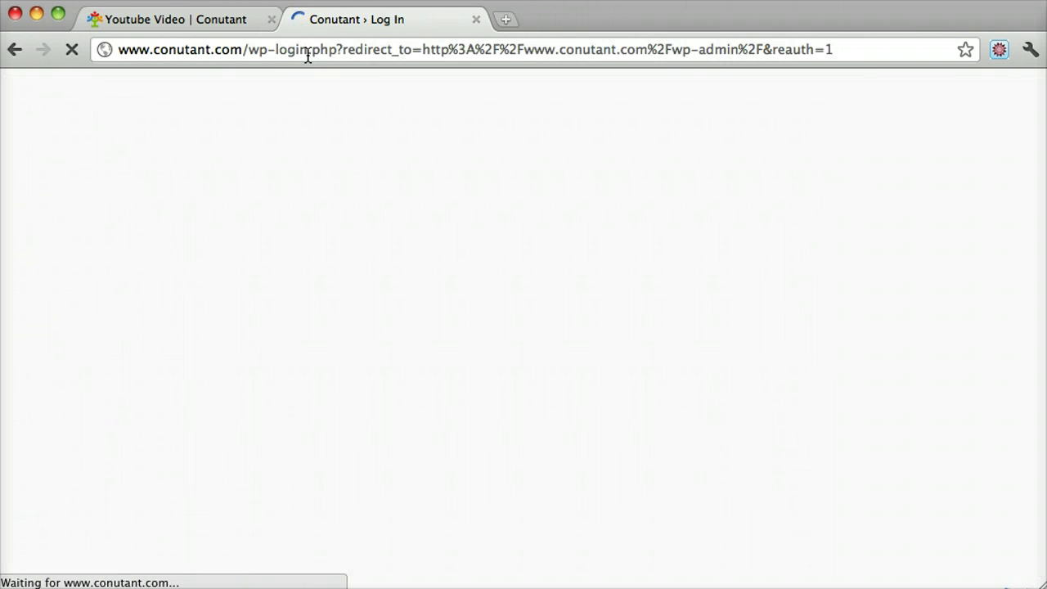
Log in to WordPress with the username 'admin' and its password
left_click(487, 337)
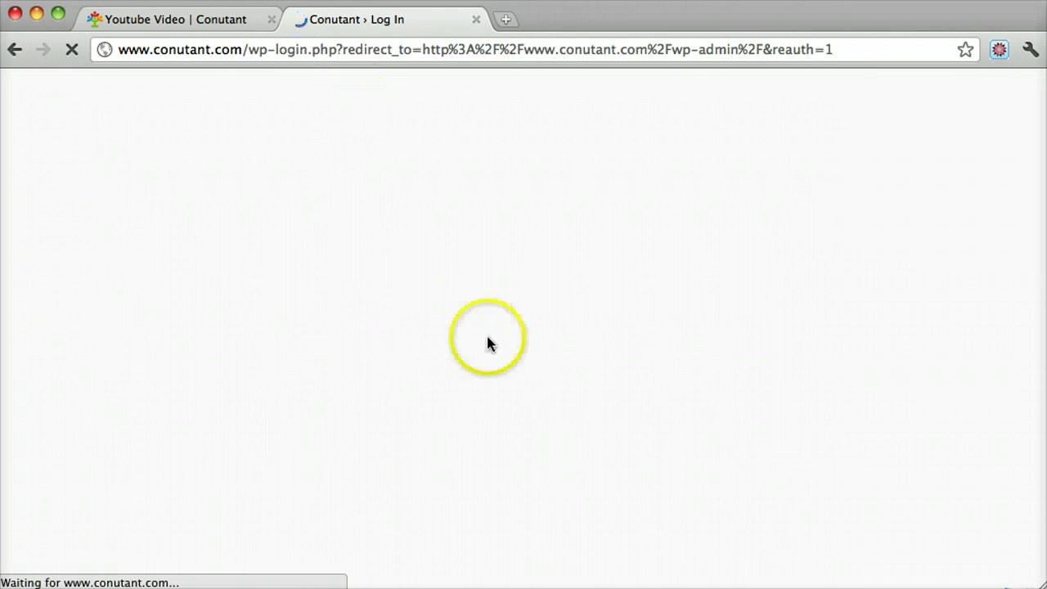
left_click(451, 341)
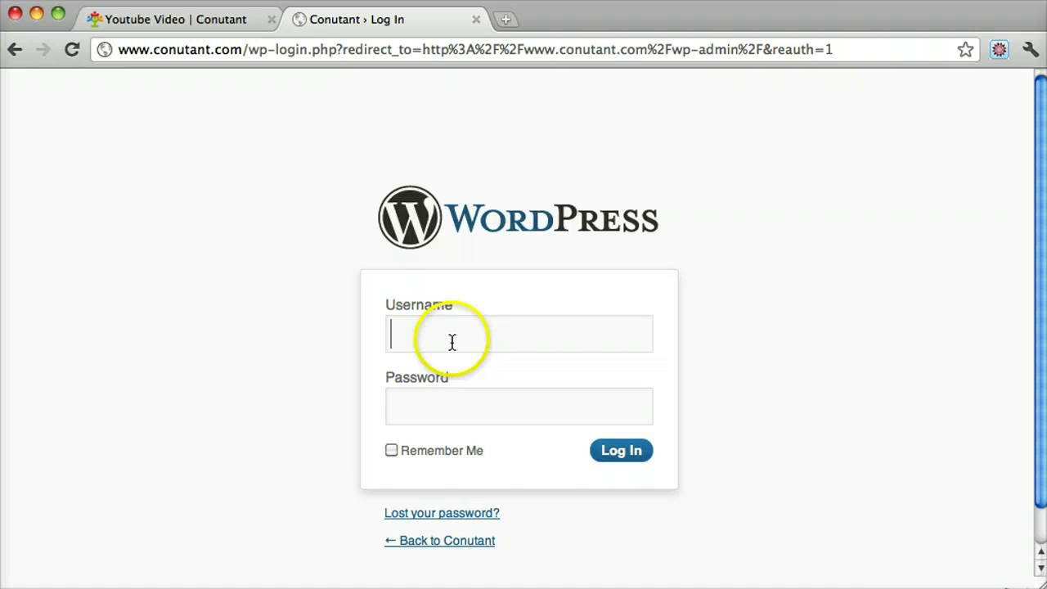
type("admin")
key("Tab")
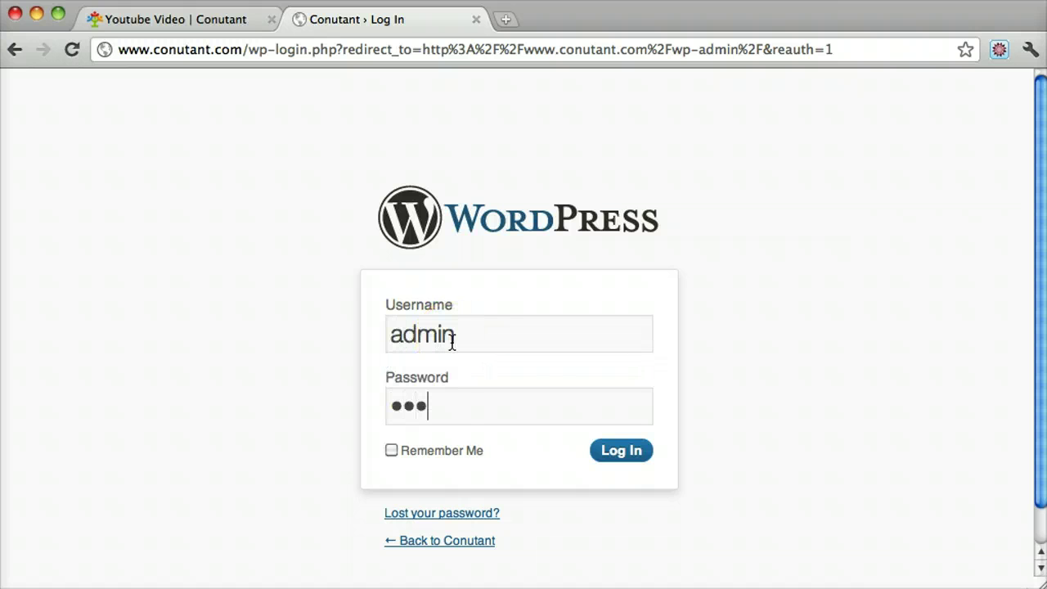
key("Return")
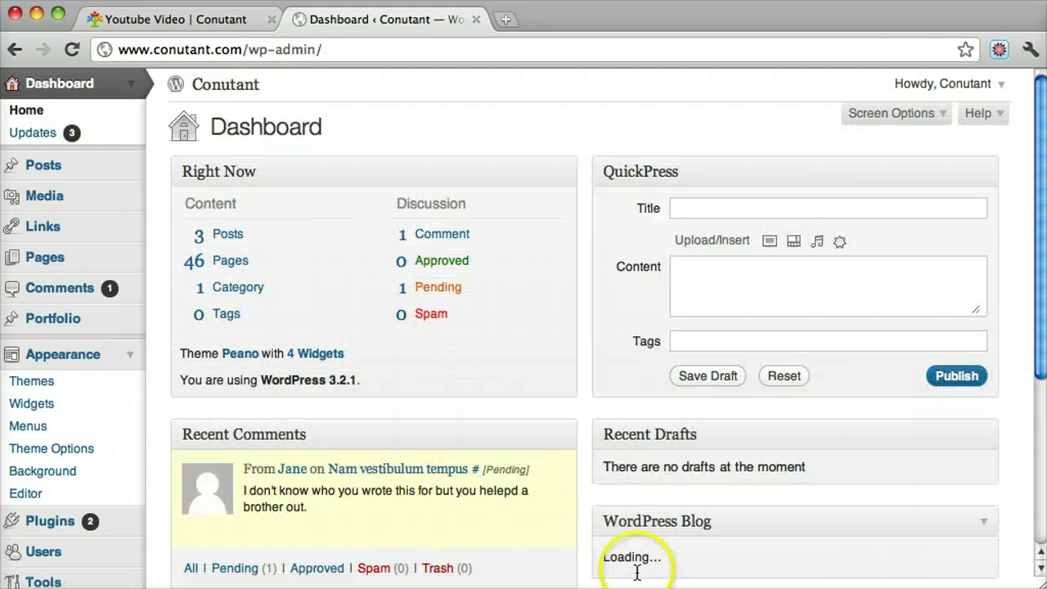
On the Widgets page, drag a Text widget into the Page Sidebar below Facebook Like Box and start its 'Link To Google' title
left_click(55, 405)
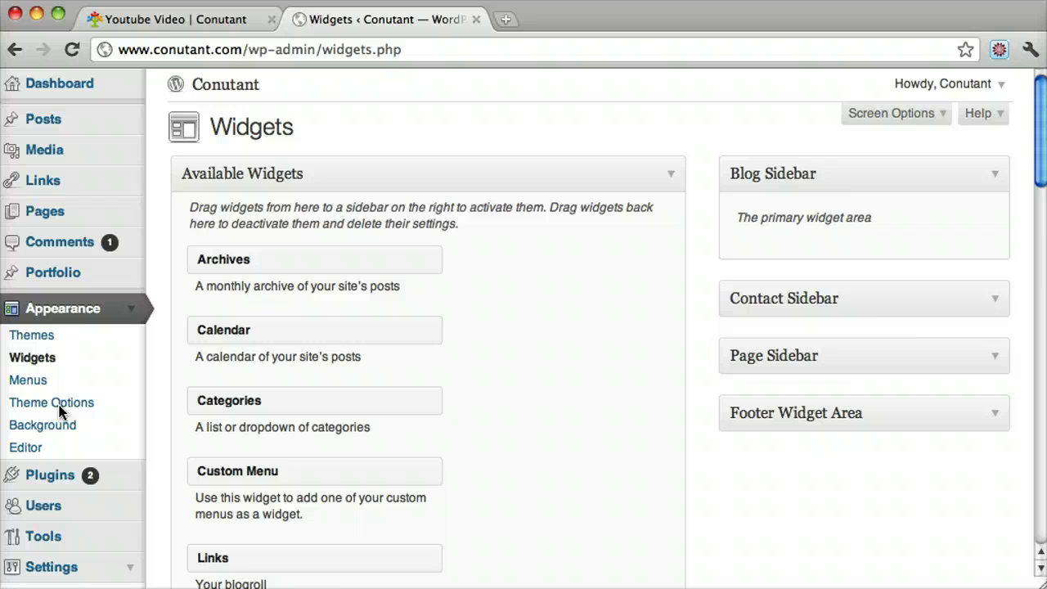
left_click(995, 355)
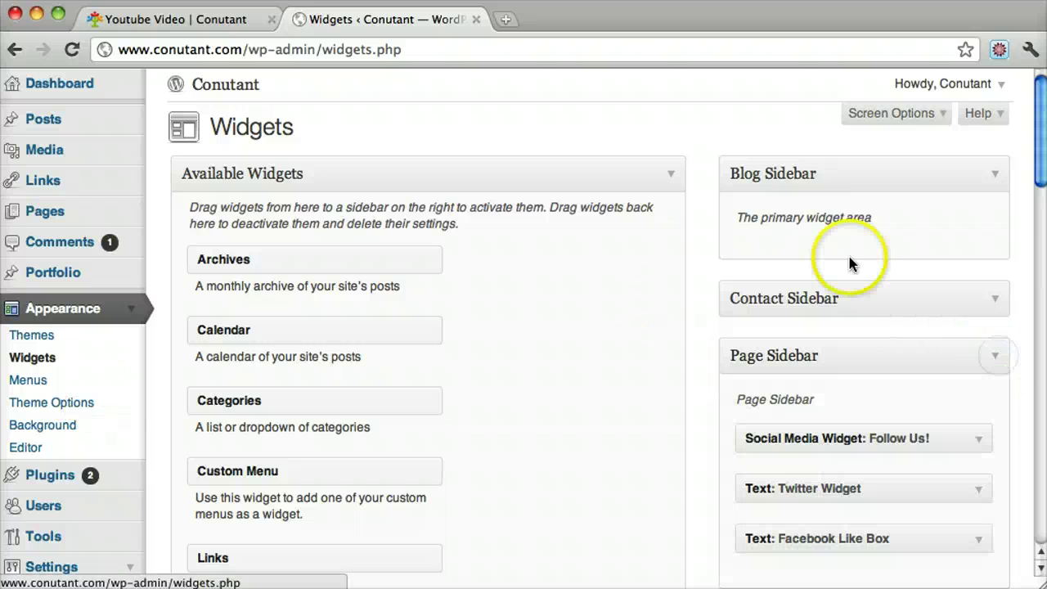
scroll(850, 258, "down", 5)
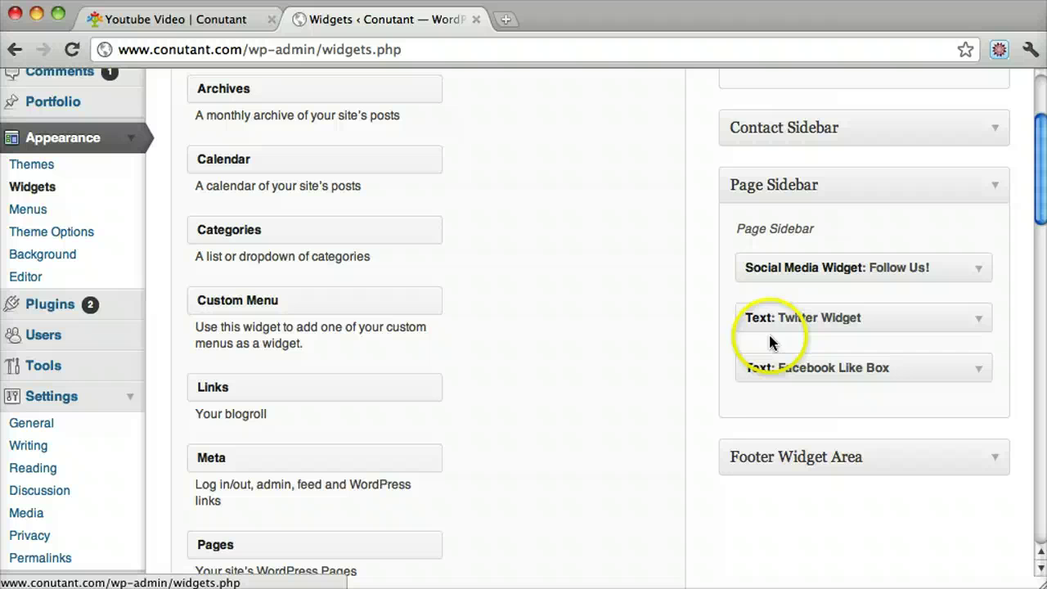
scroll(571, 306, "down", 4)
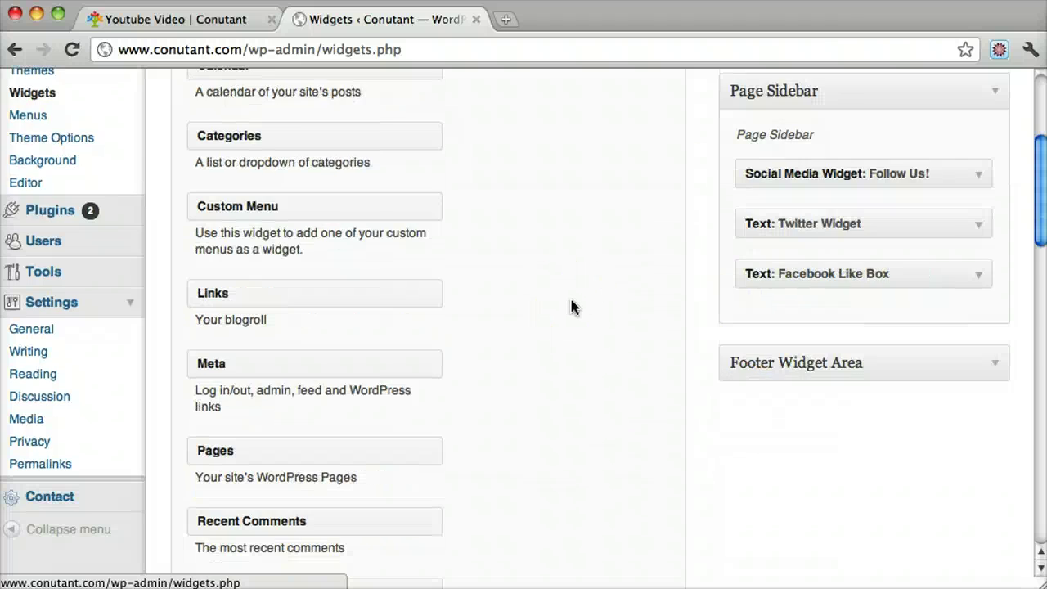
scroll(571, 306, "down", 4)
scroll(571, 306, "down", 8)
scroll(571, 306, "down", 2)
left_click_drag(259, 409, 570, 197)
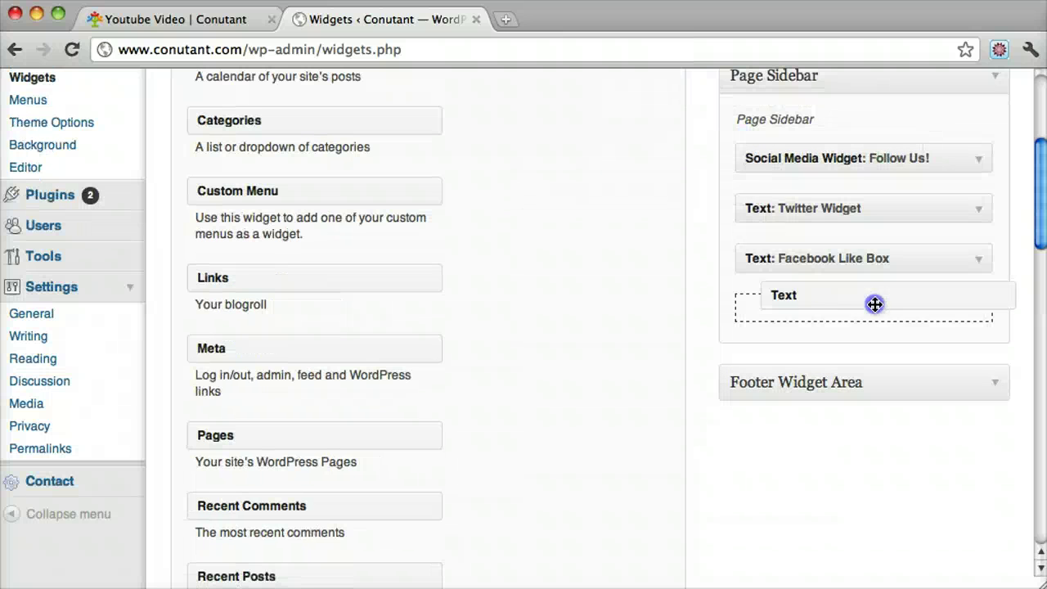
left_click_drag(570, 196, 819, 306)
left_click(657, 362)
type("Link To Google")
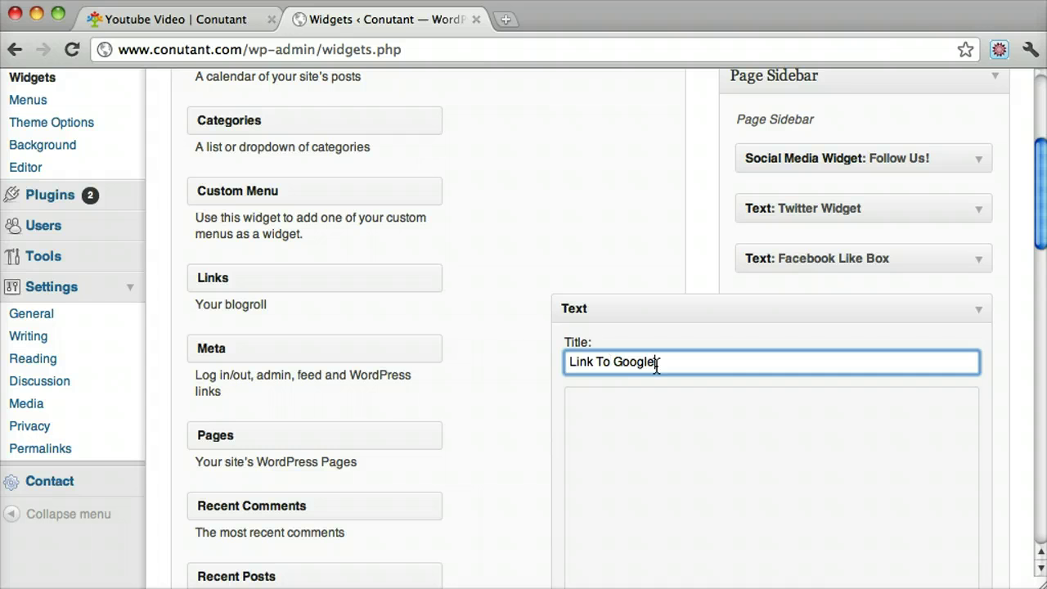
Type <a>This Is A Link To Google </a> into the Text widget's content box
left_click(682, 462)
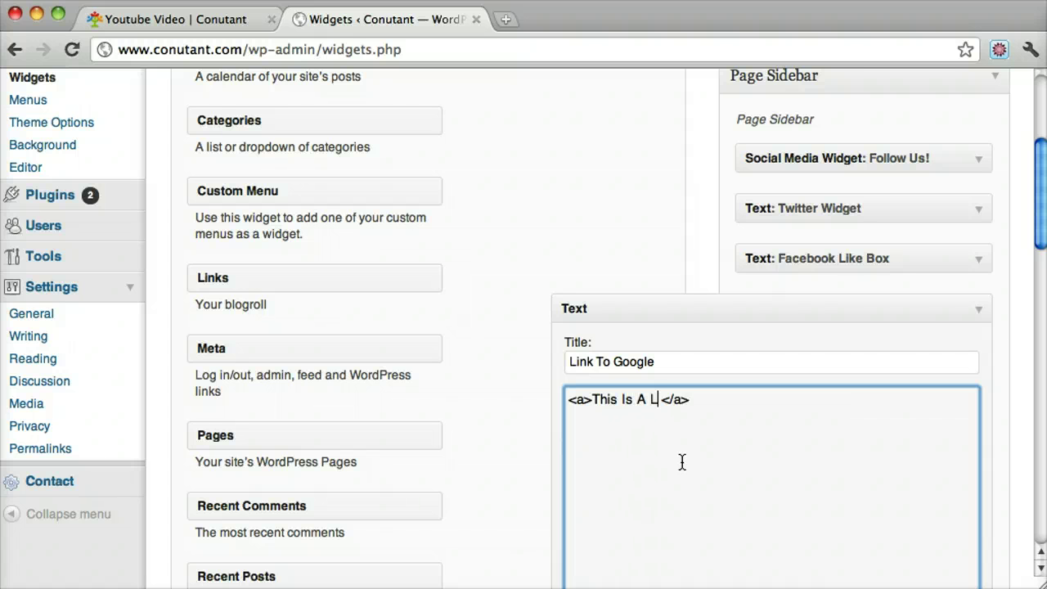
type("Google")
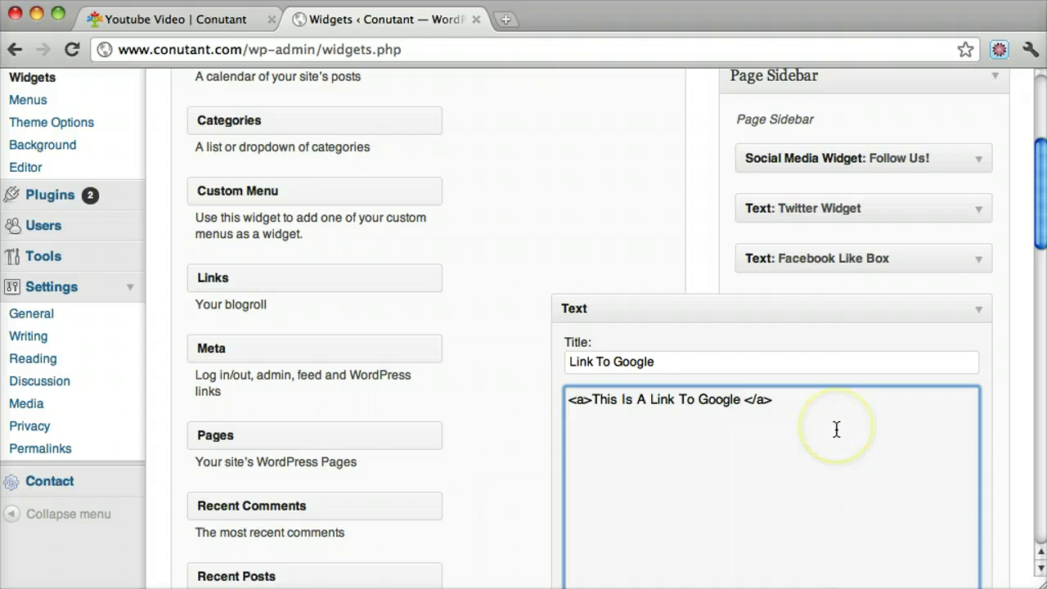
left_click_drag(570, 400, 774, 400)
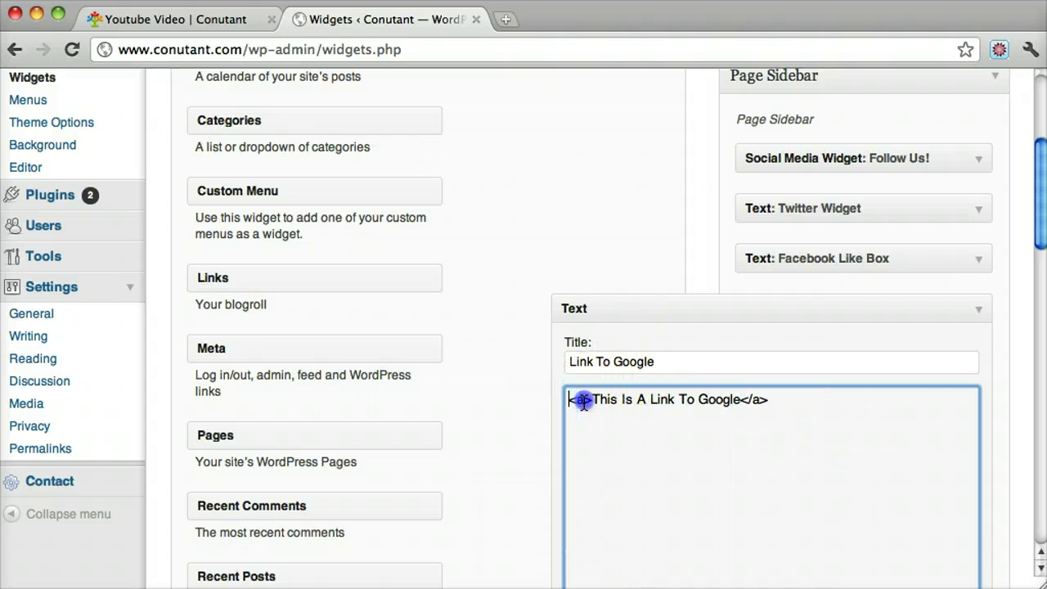
left_click(685, 399)
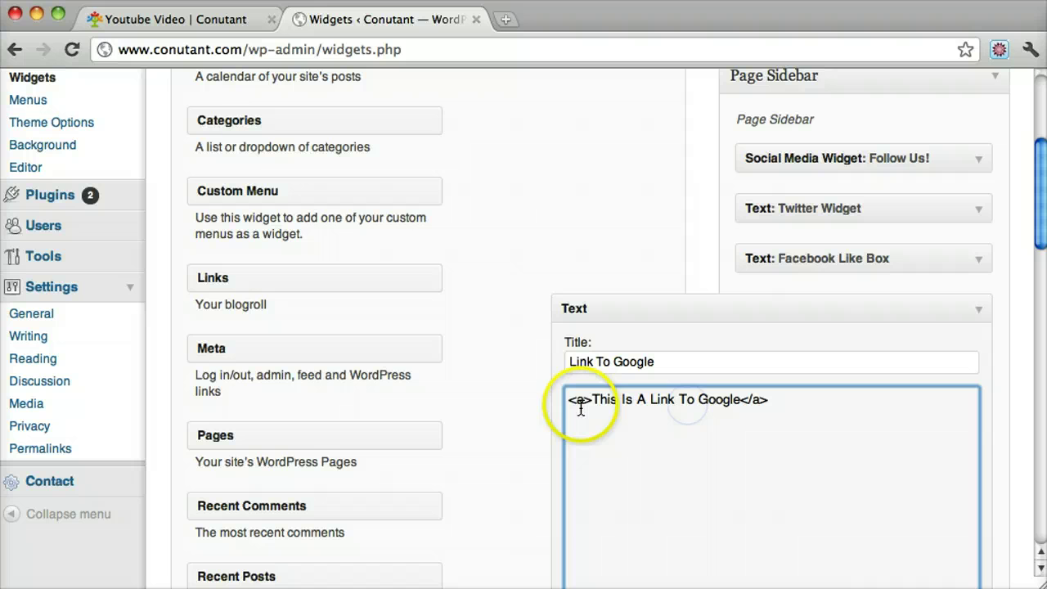
left_click(699, 449)
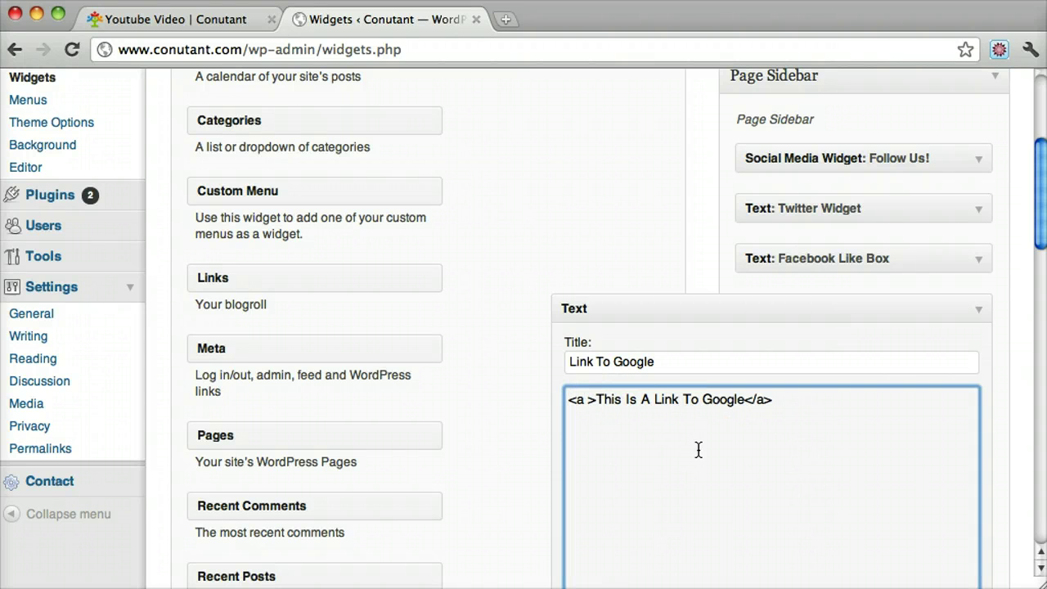
type("href")
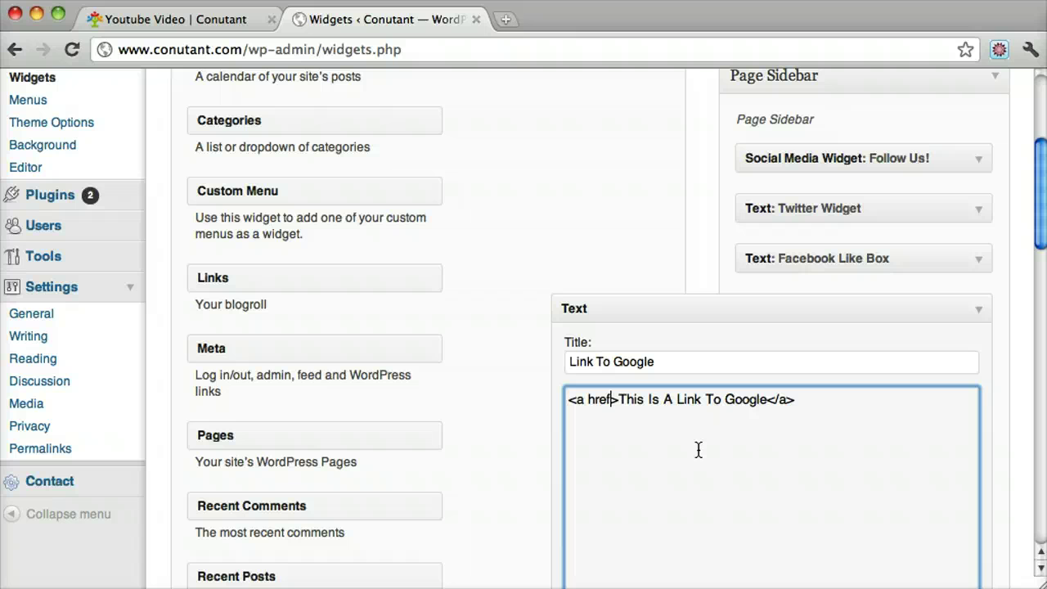
type("=\"\"")
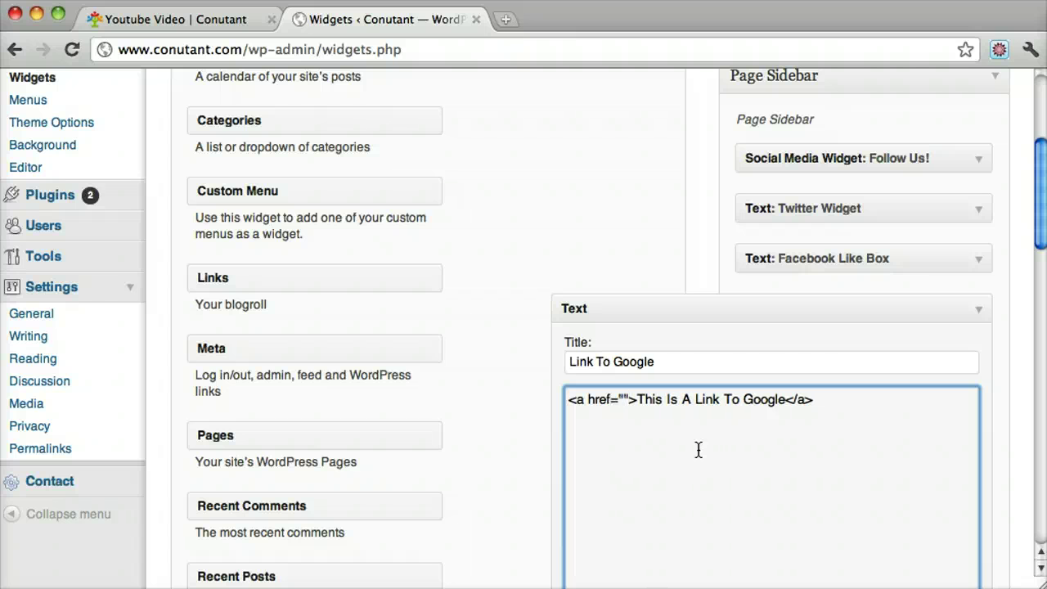
double_click(603, 400)
left_click(625, 400)
type("http://")
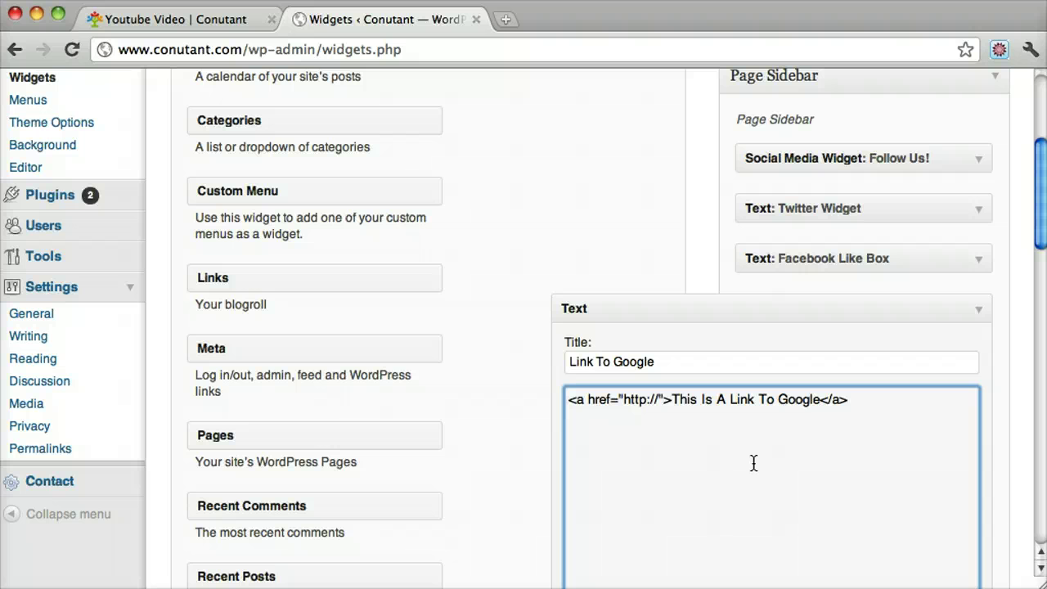
type("www.google.com")
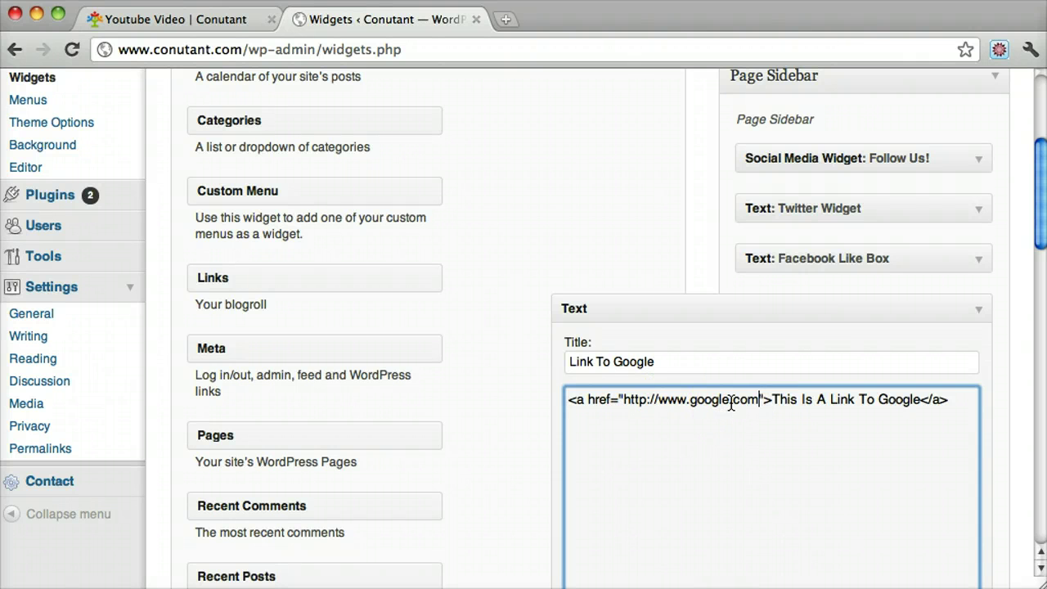
left_click_drag(757, 401, 626, 401)
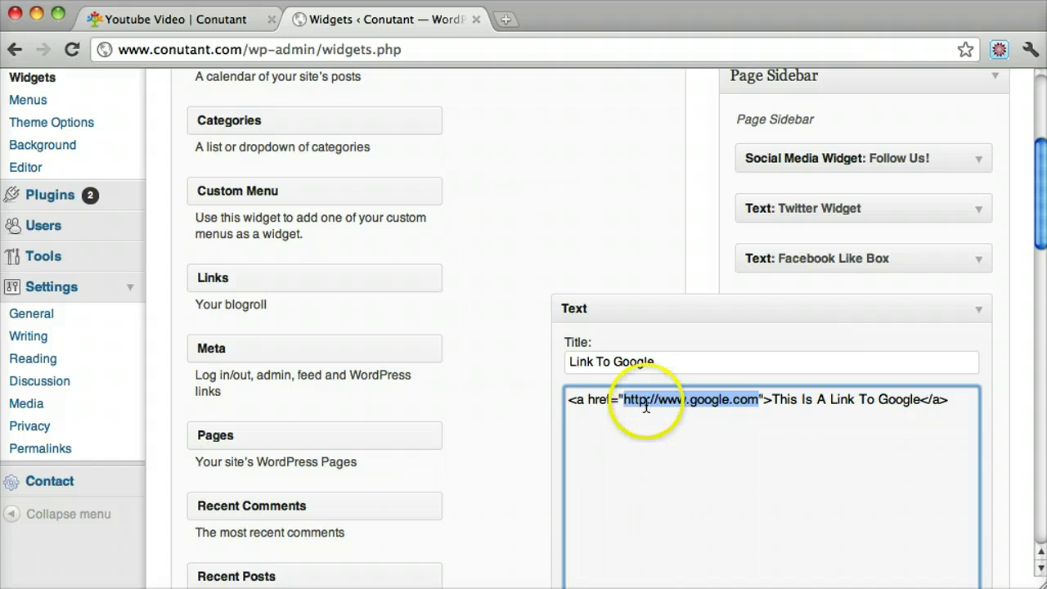
left_click(642, 401)
left_click_drag(623, 401, 663, 405)
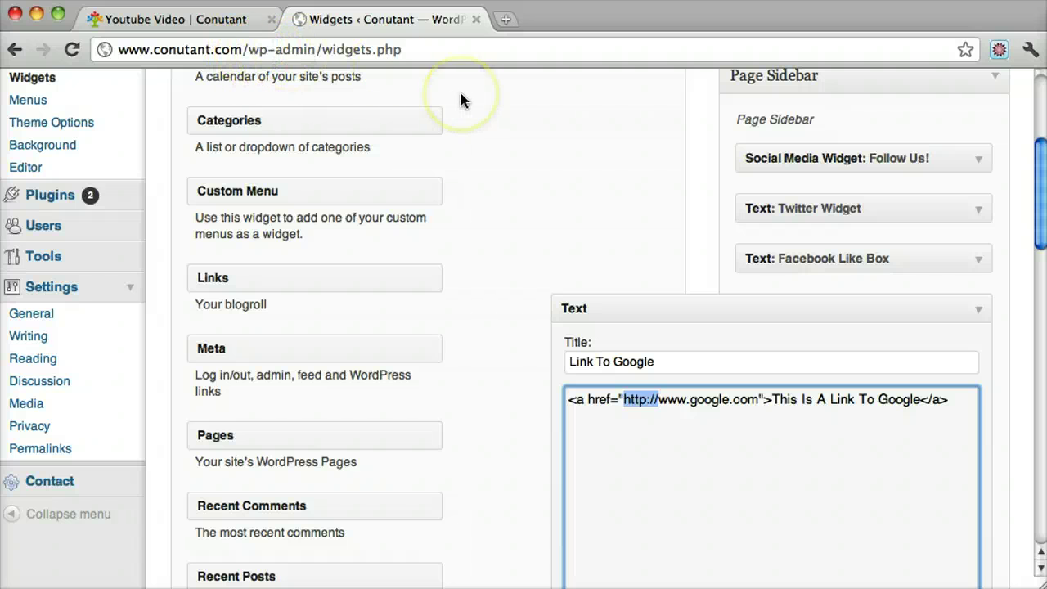
left_click(659, 398)
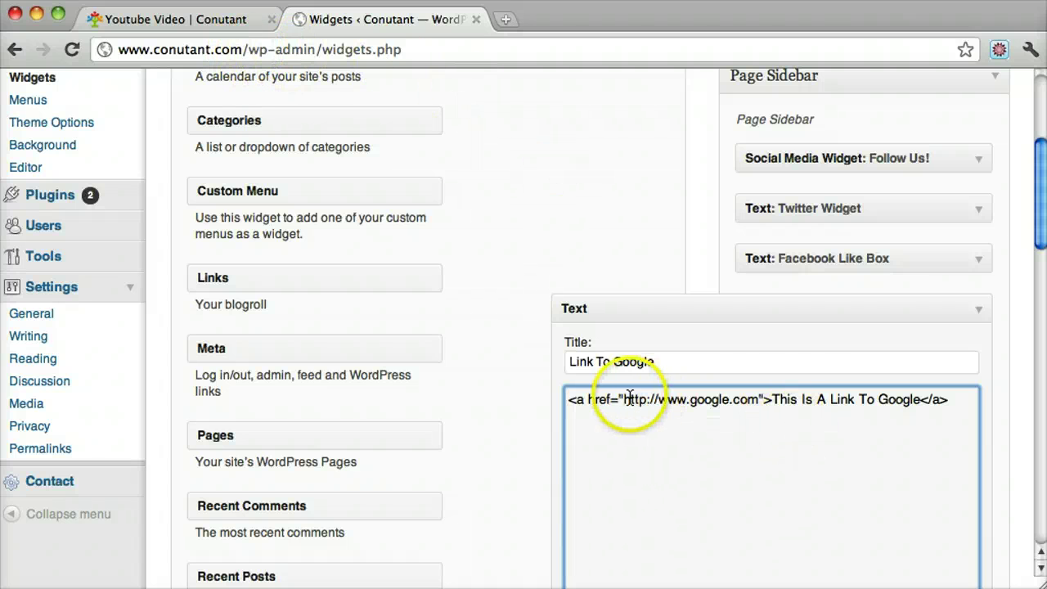
left_click_drag(624, 399, 651, 400)
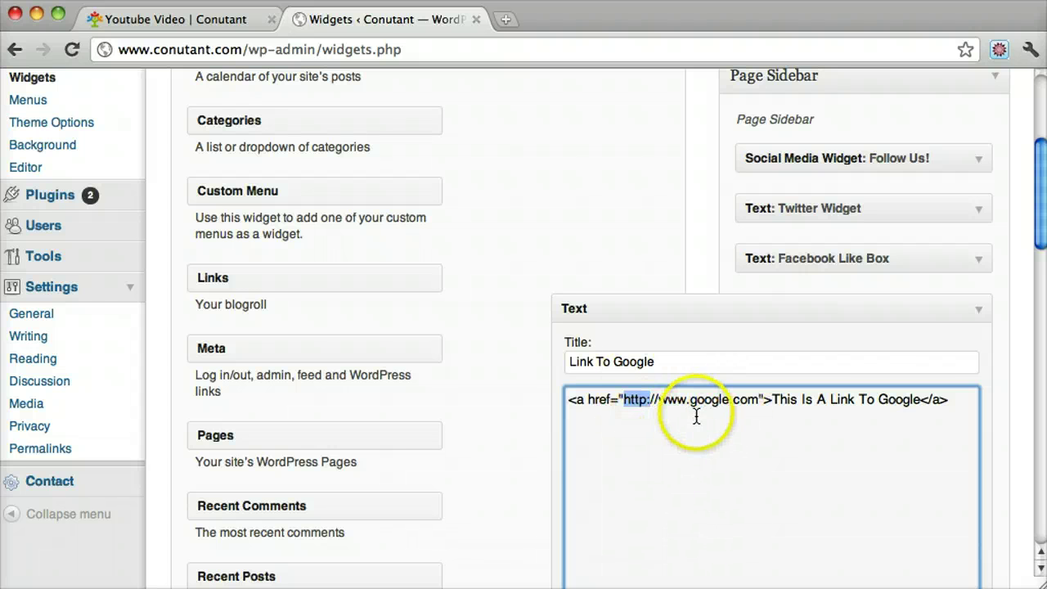
left_click(860, 439)
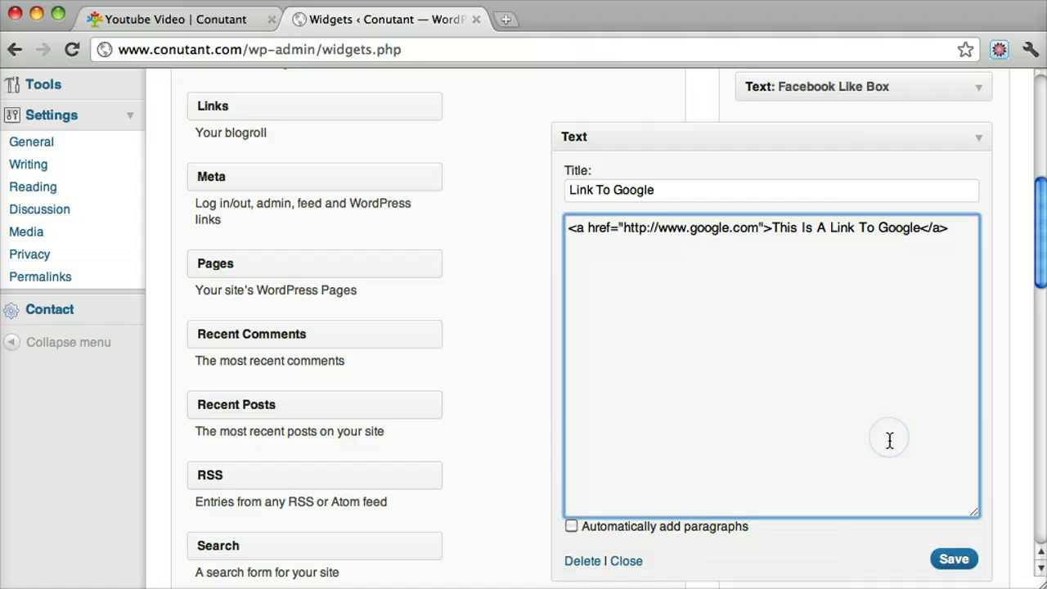
Save the Link To Google Text widget
scroll(889, 439, "down", 3)
left_click(955, 503)
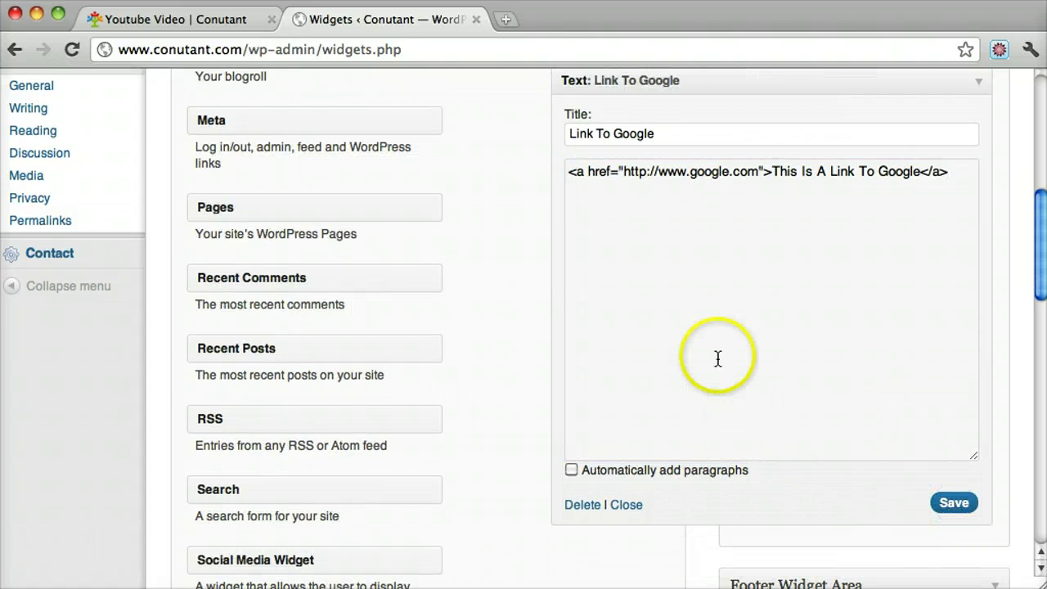
scroll(718, 358, "up", 1)
scroll(717, 357, "up", 10)
Reload the live YouTube Video page, test the sidebar's 'This Is A Link To Google' link, and return
left_click(212, 21)
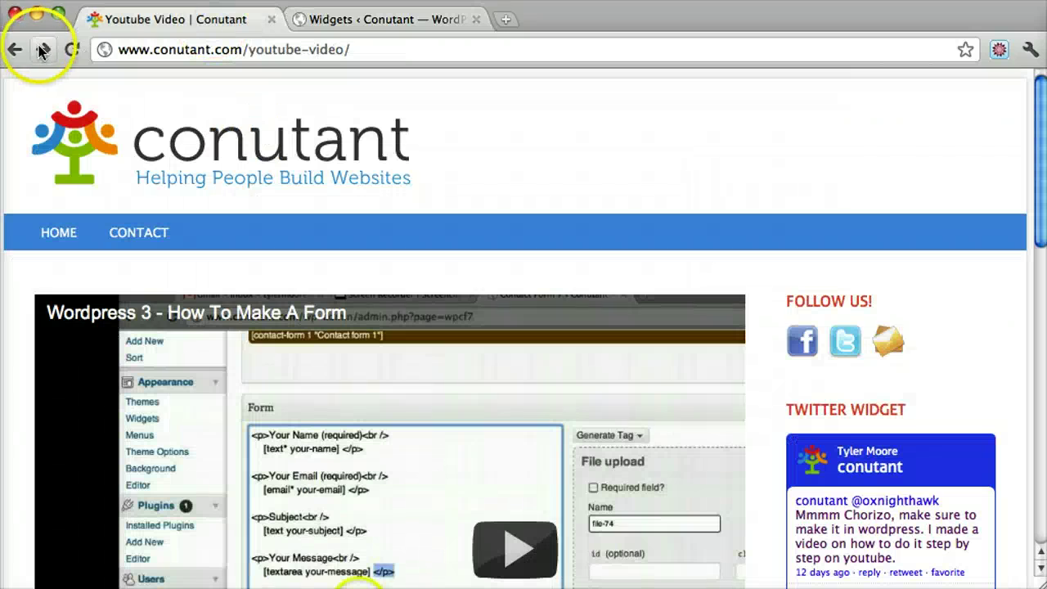
left_click(71, 51)
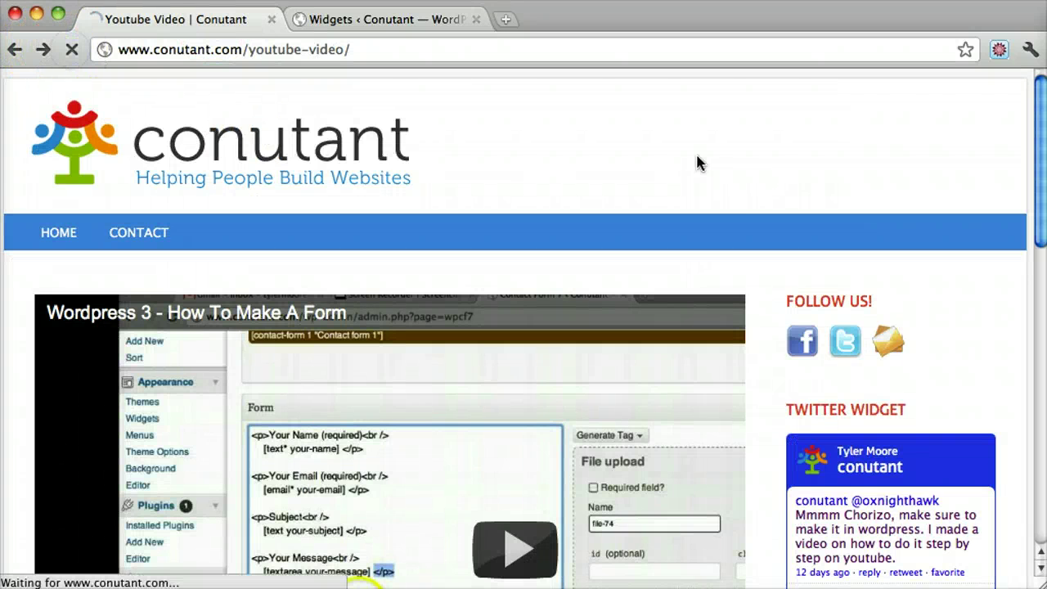
scroll(882, 212, "down", 7)
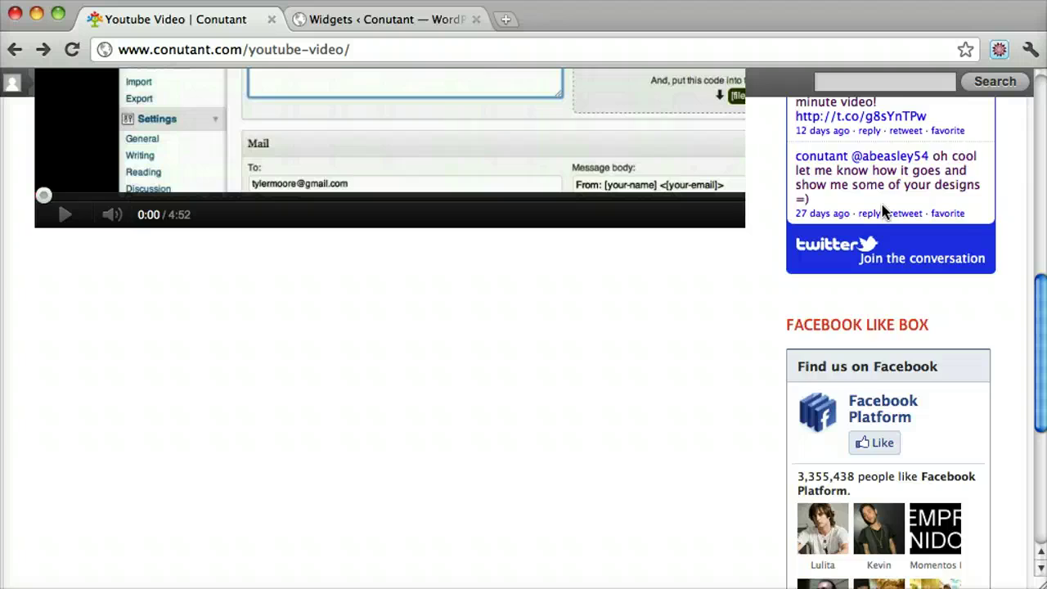
scroll(882, 212, "down", 5)
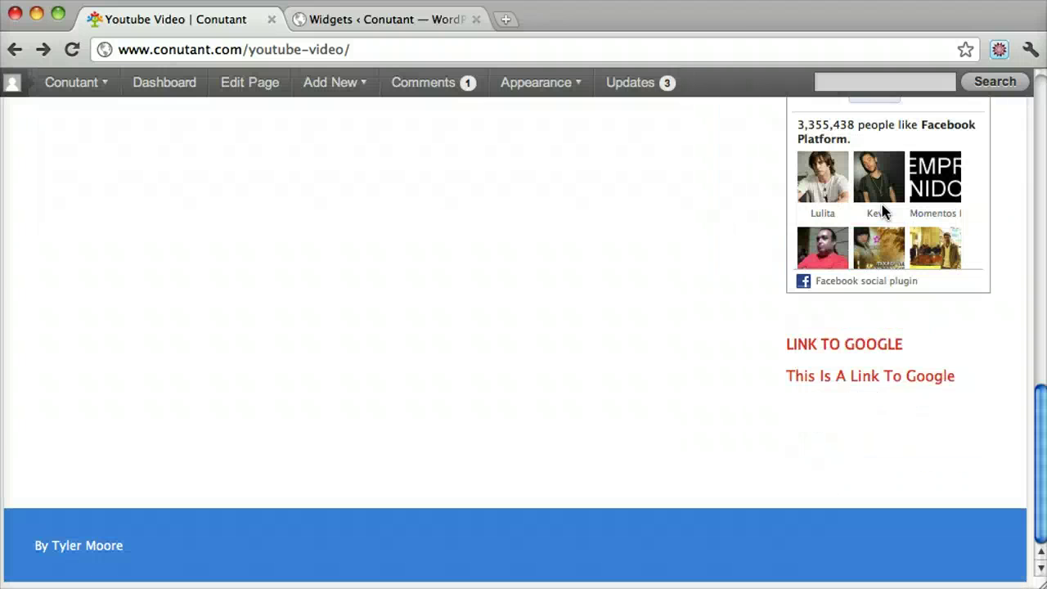
left_click(835, 379)
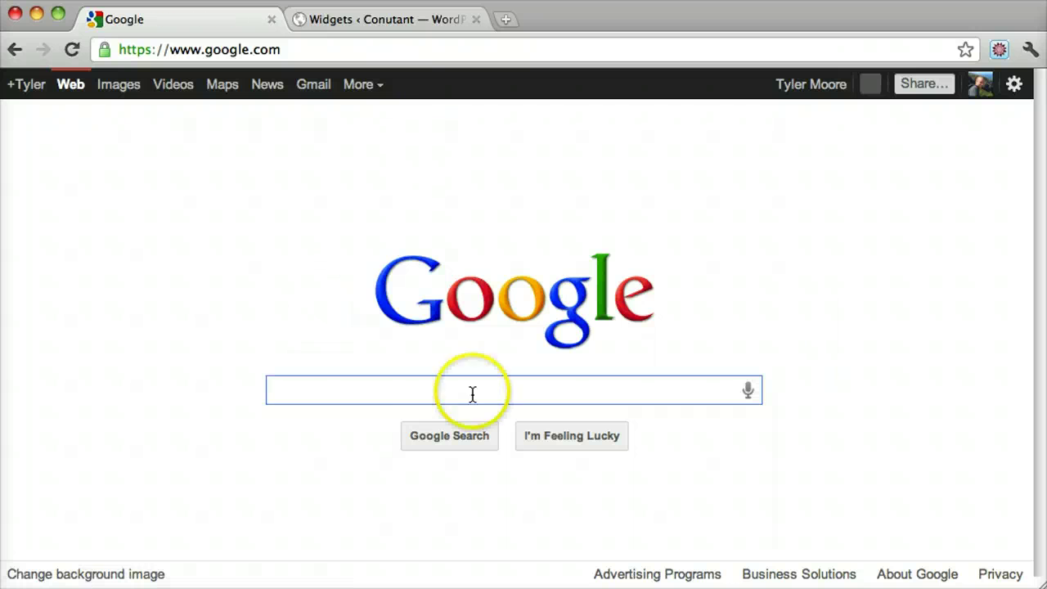
left_click(16, 50)
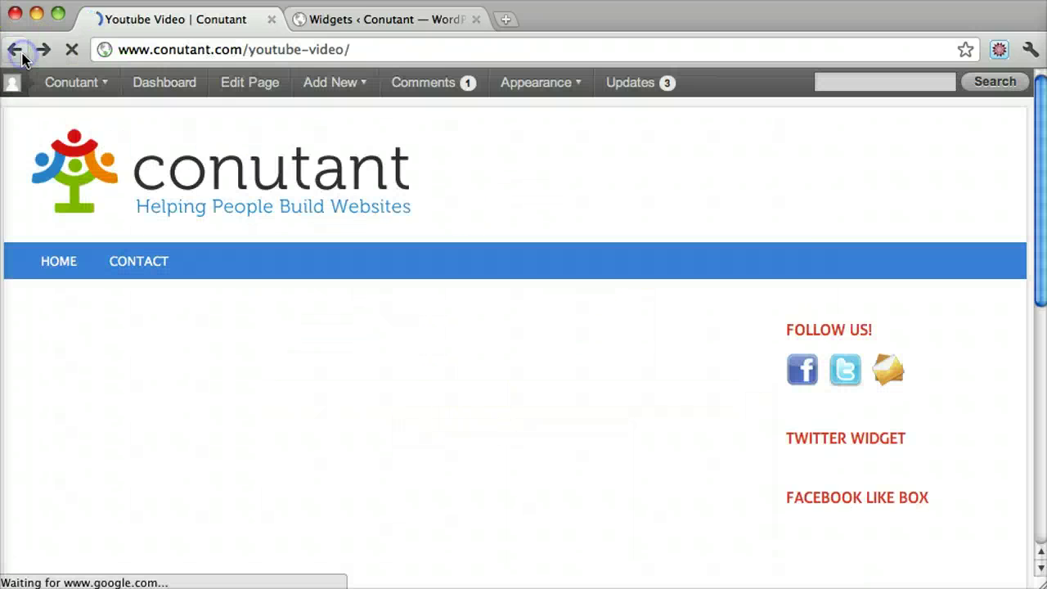
left_click(360, 19)
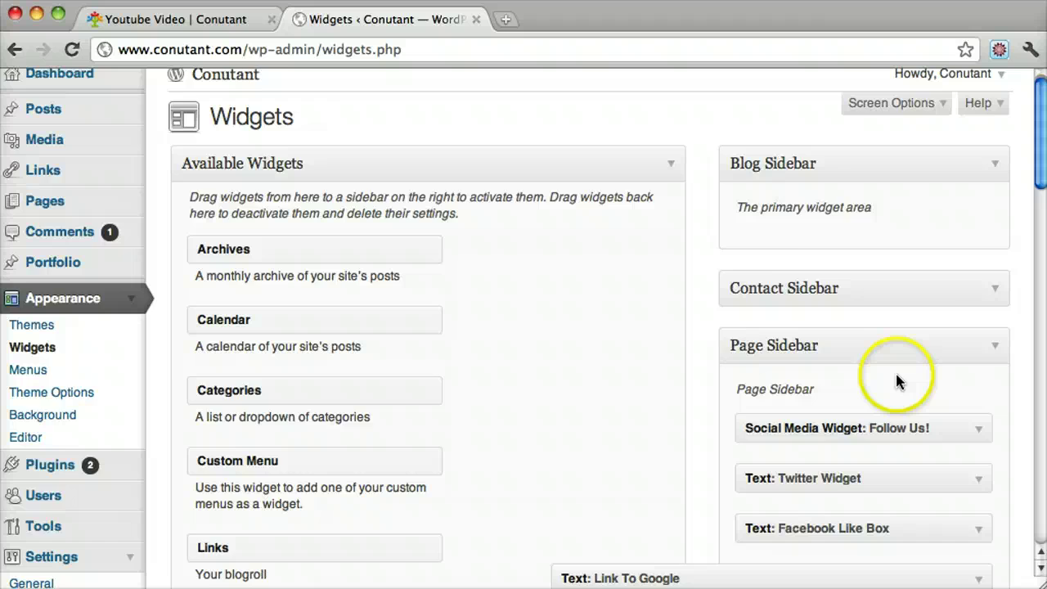
scroll(900, 376, "down", 5)
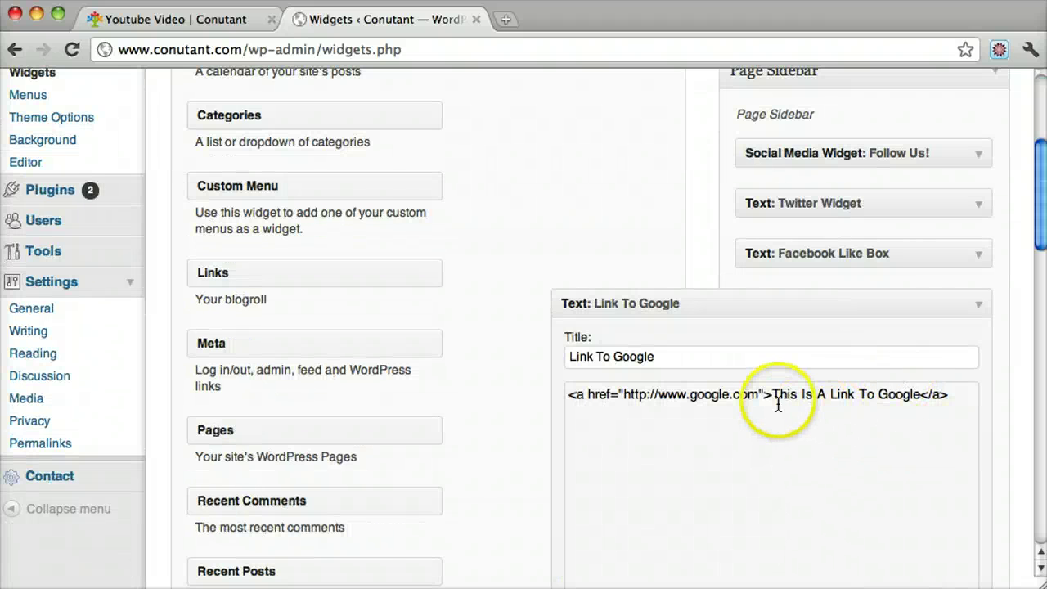
left_click_drag(774, 396, 918, 396)
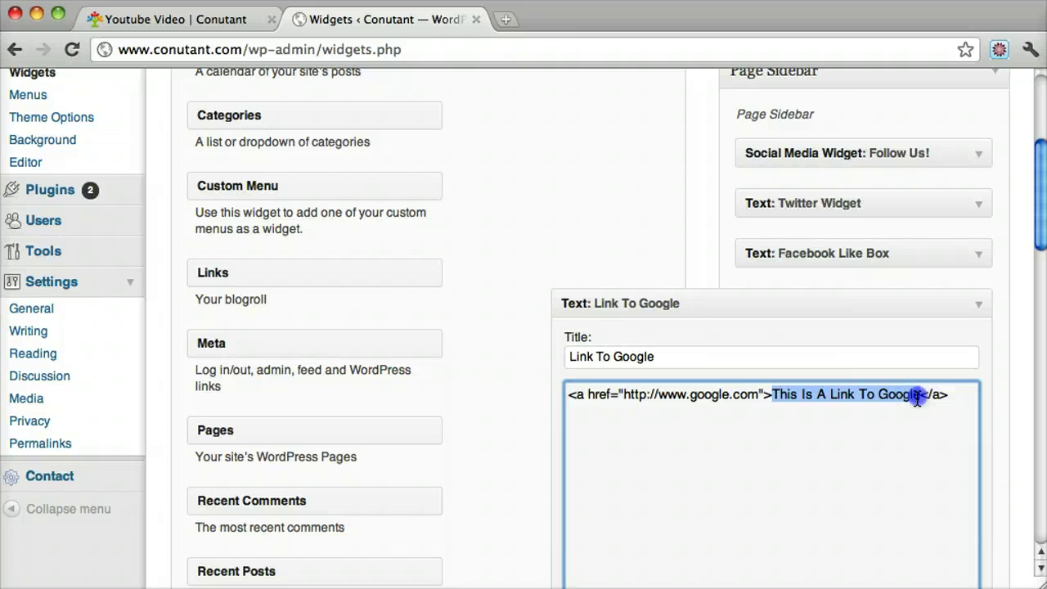
left_click(918, 397)
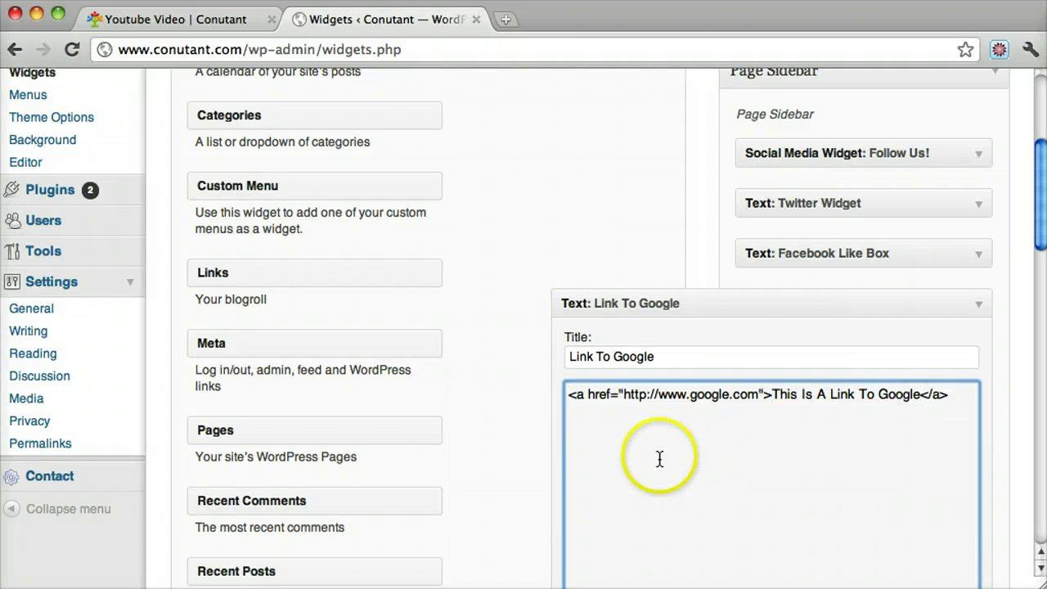
left_click(582, 396)
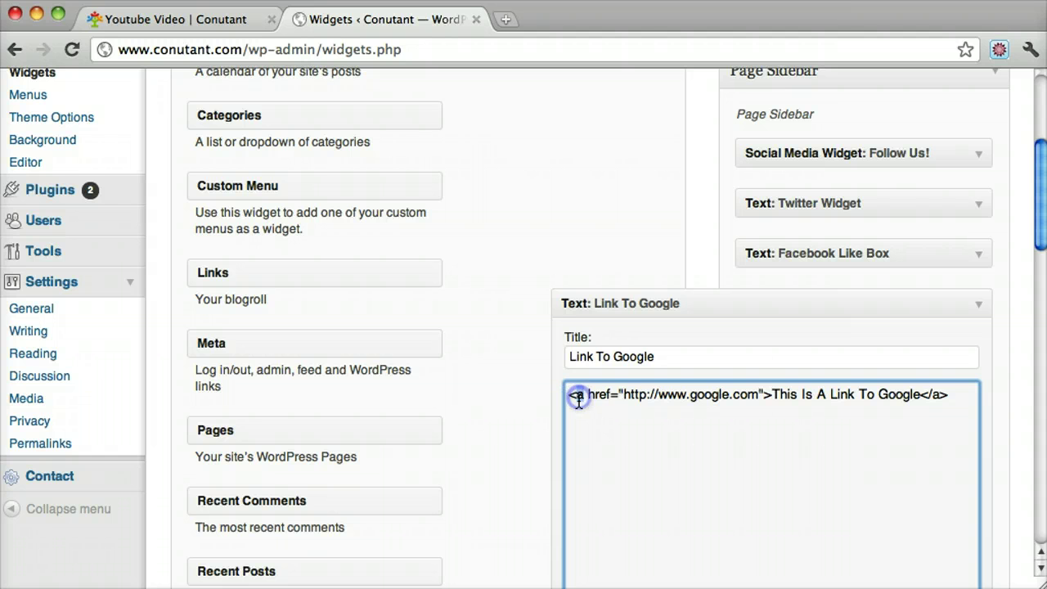
left_click_drag(626, 395, 763, 395)
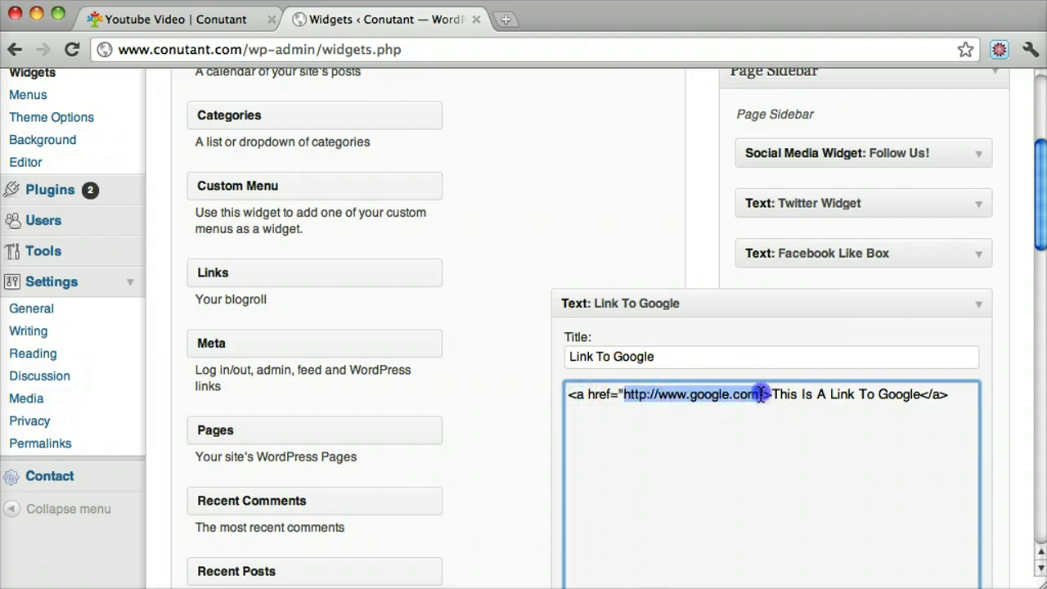